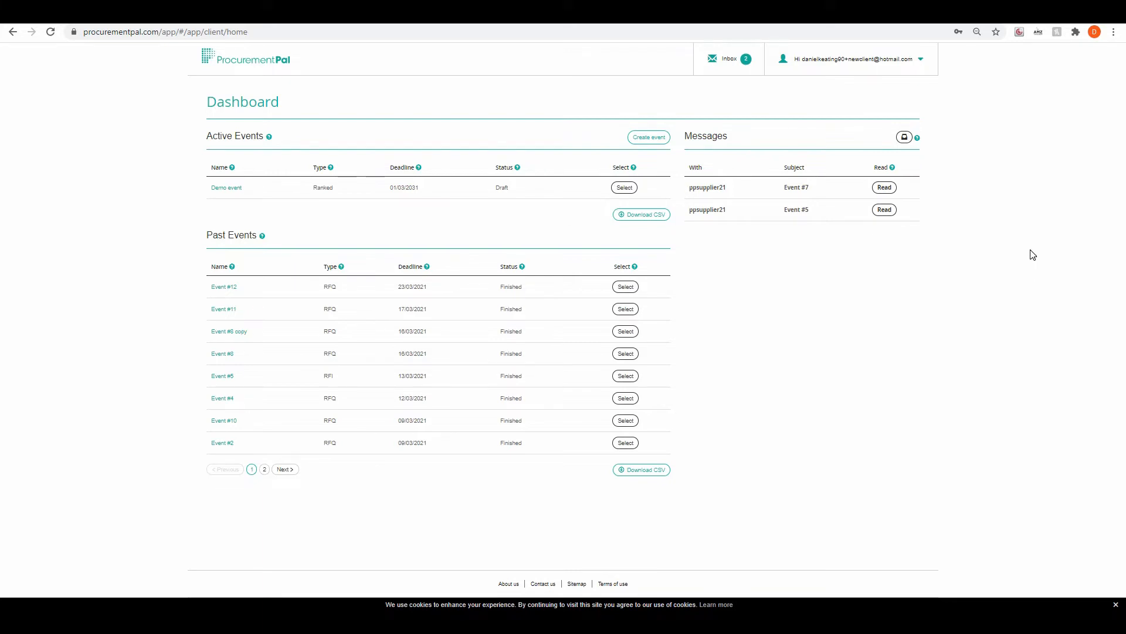
Create a new event and set its start date and time to 31 Mar 2021 at 20:00
{"action": "left_click", "coordinate": [649, 138]}
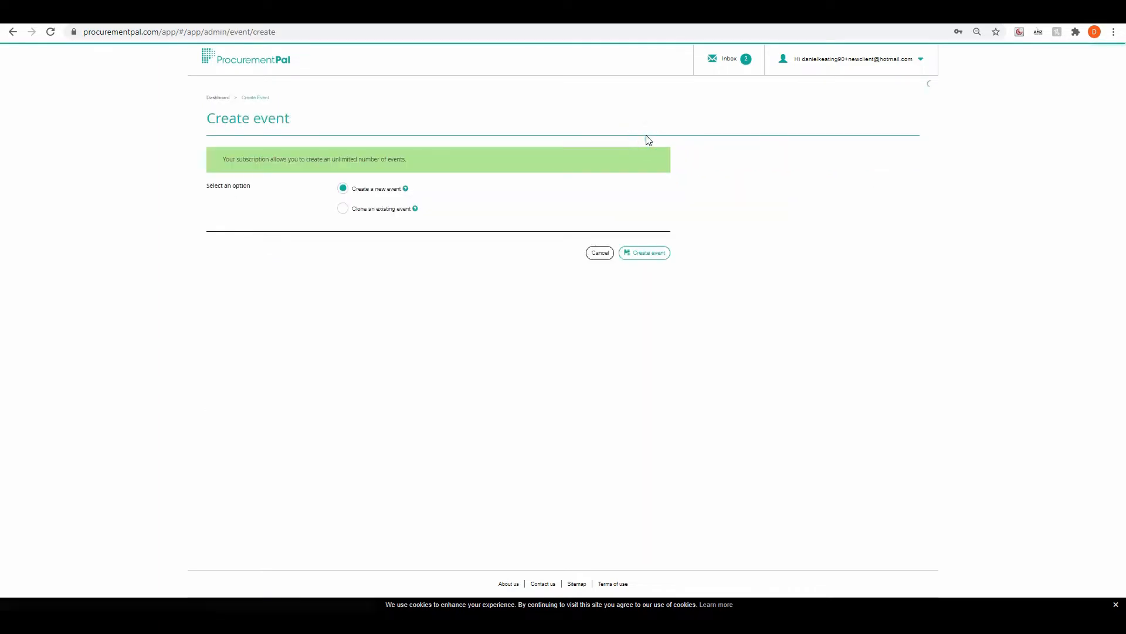
{"action": "left_click", "coordinate": [639, 252]}
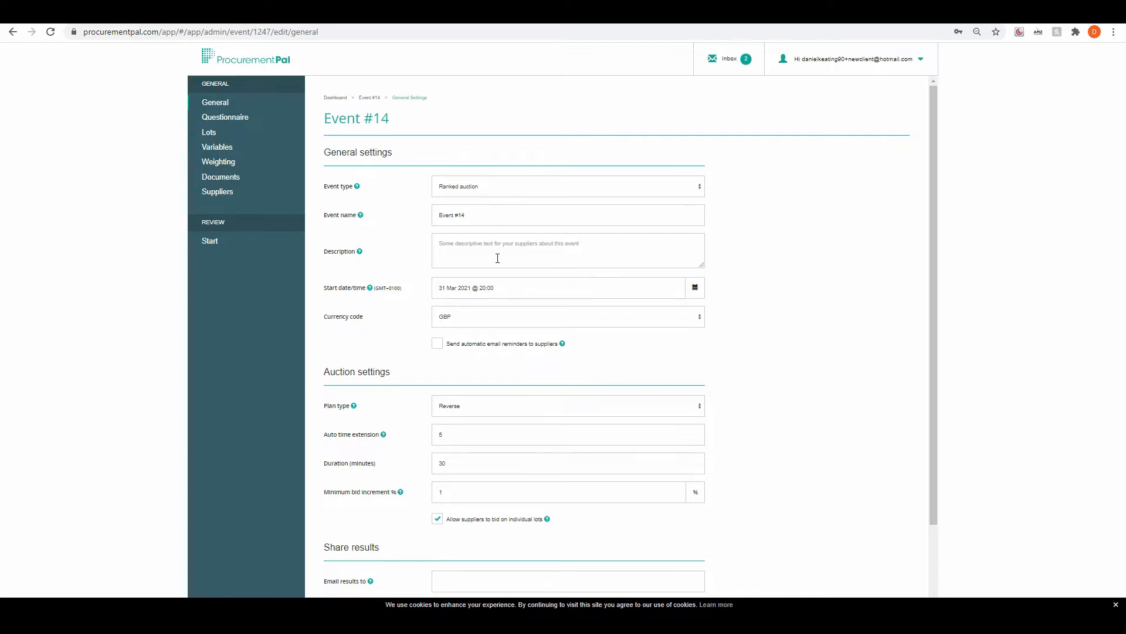
{"action": "scroll", "coordinate": [500, 270], "scroll_direction": "down", "scroll_amount": 2}
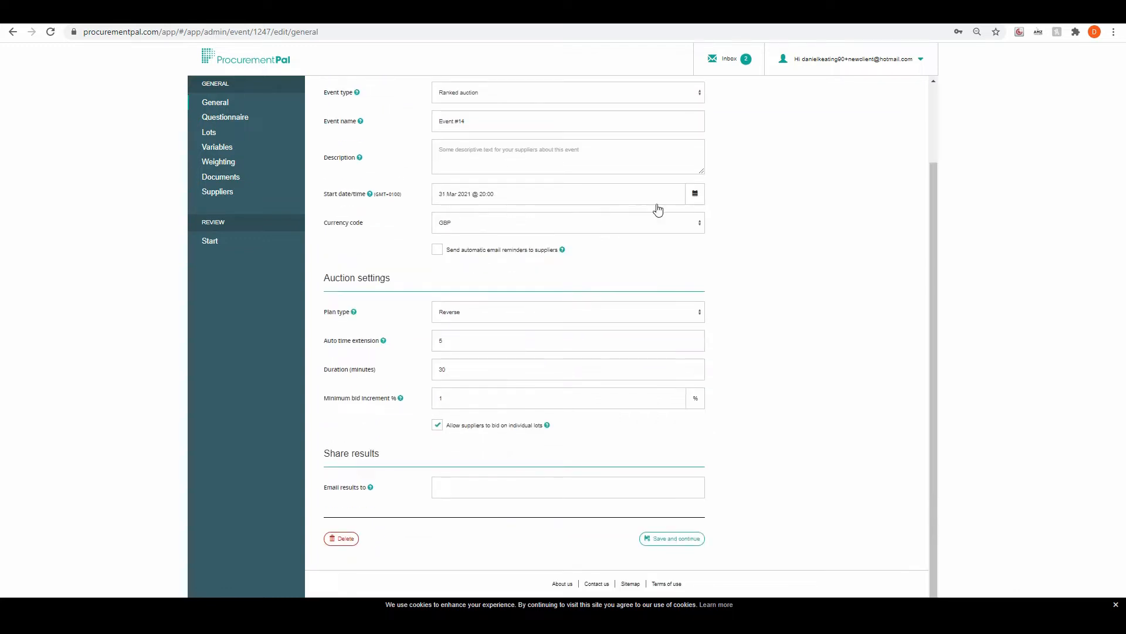
{"action": "left_click", "coordinate": [695, 195]}
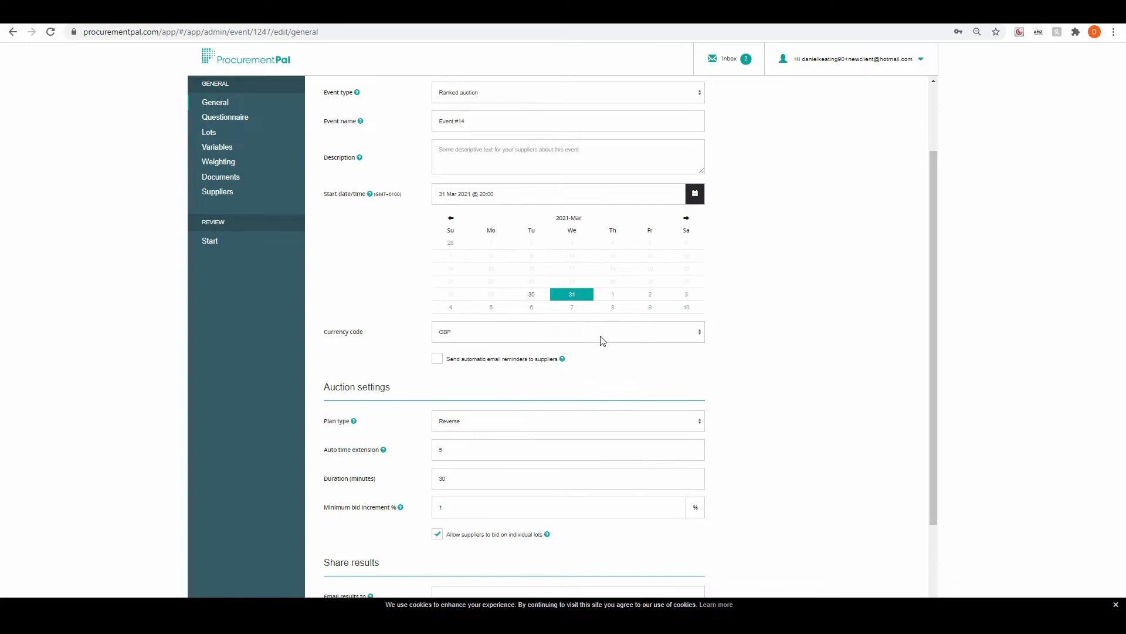
{"action": "left_click", "coordinate": [575, 298]}
{"action": "left_click", "coordinate": [468, 314]}
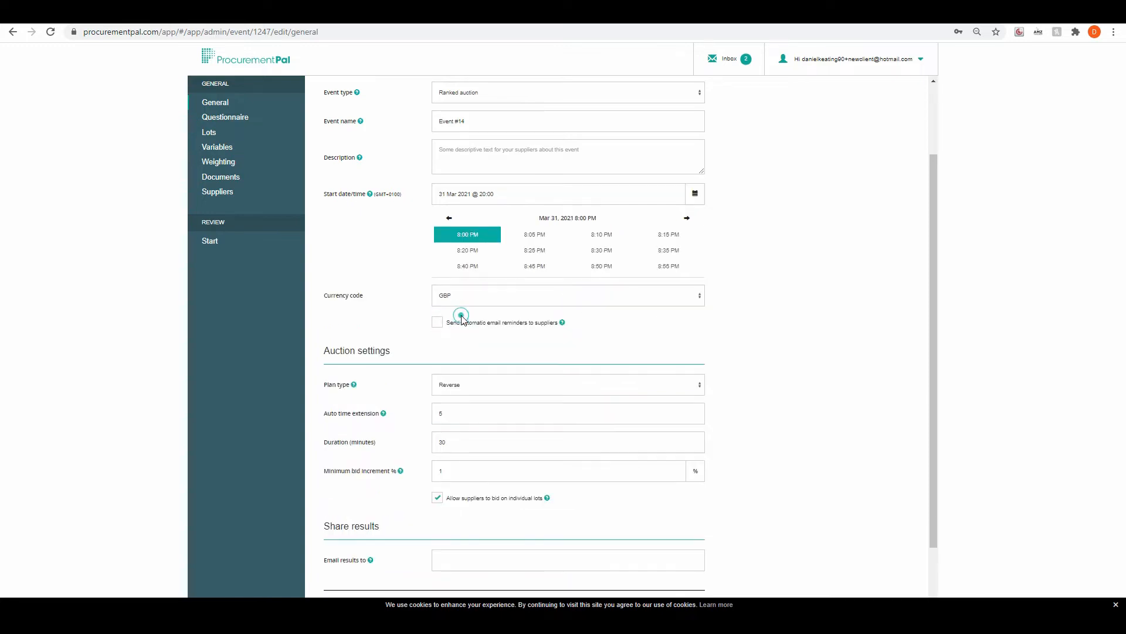
{"action": "left_click", "coordinate": [464, 236]}
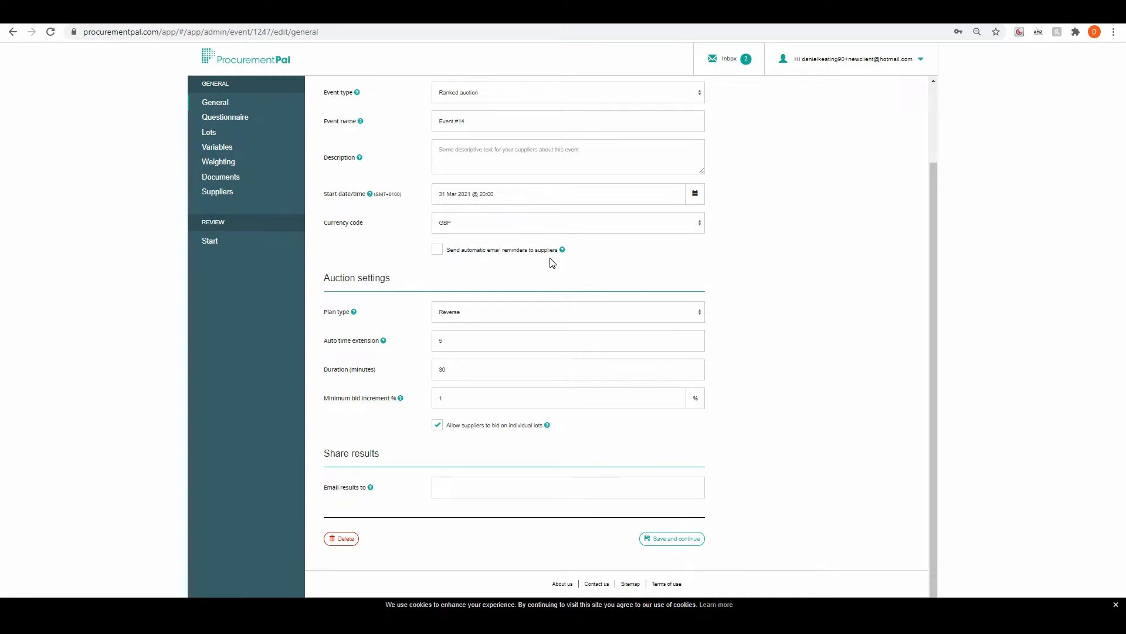
Turn on automatic email reminders to suppliers and save the event's general settings
{"action": "left_click", "coordinate": [437, 250]}
{"action": "left_click", "coordinate": [474, 403]}
{"action": "left_click", "coordinate": [693, 542]}
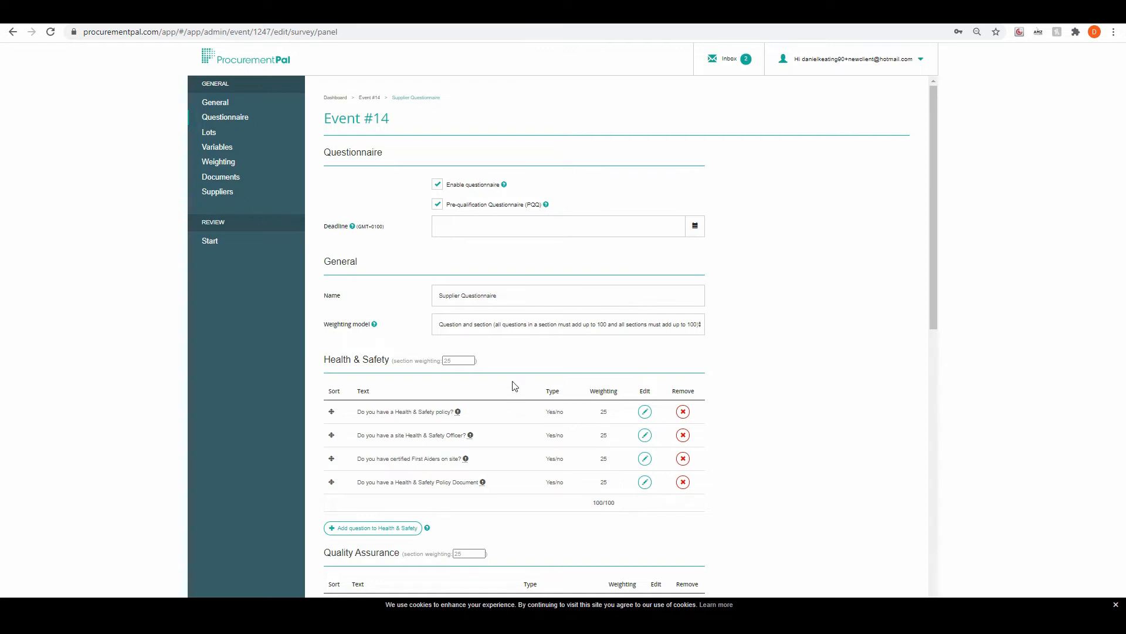
Set the pre-qualification questionnaire deadline to 30 Mar 2021 at 19:40
{"action": "left_click", "coordinate": [695, 228]}
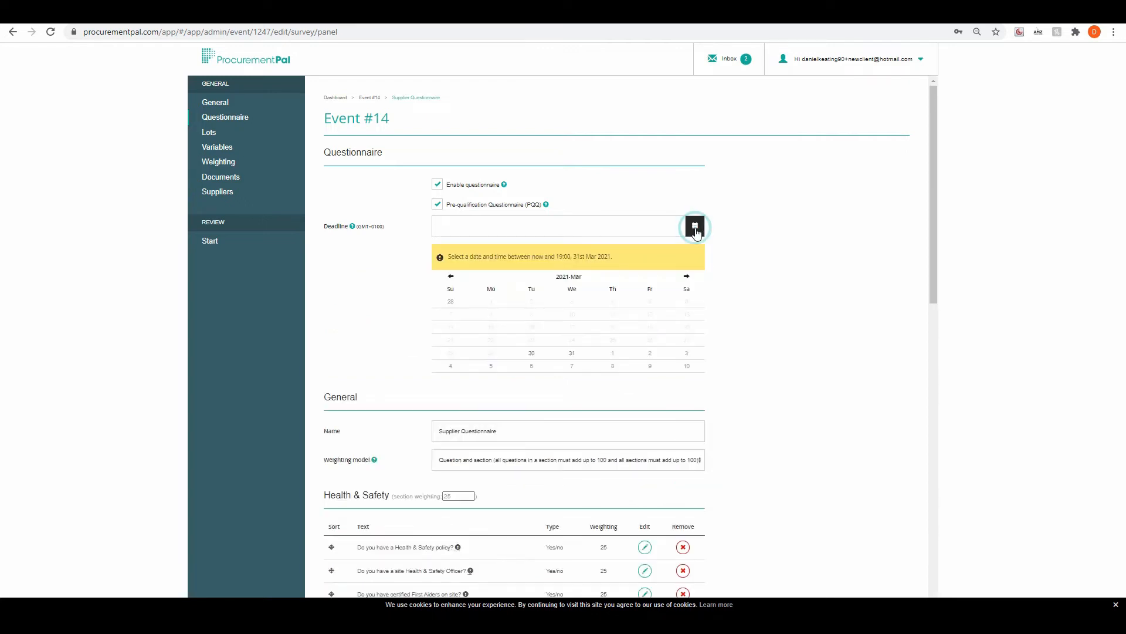
{"action": "left_click", "coordinate": [533, 355]}
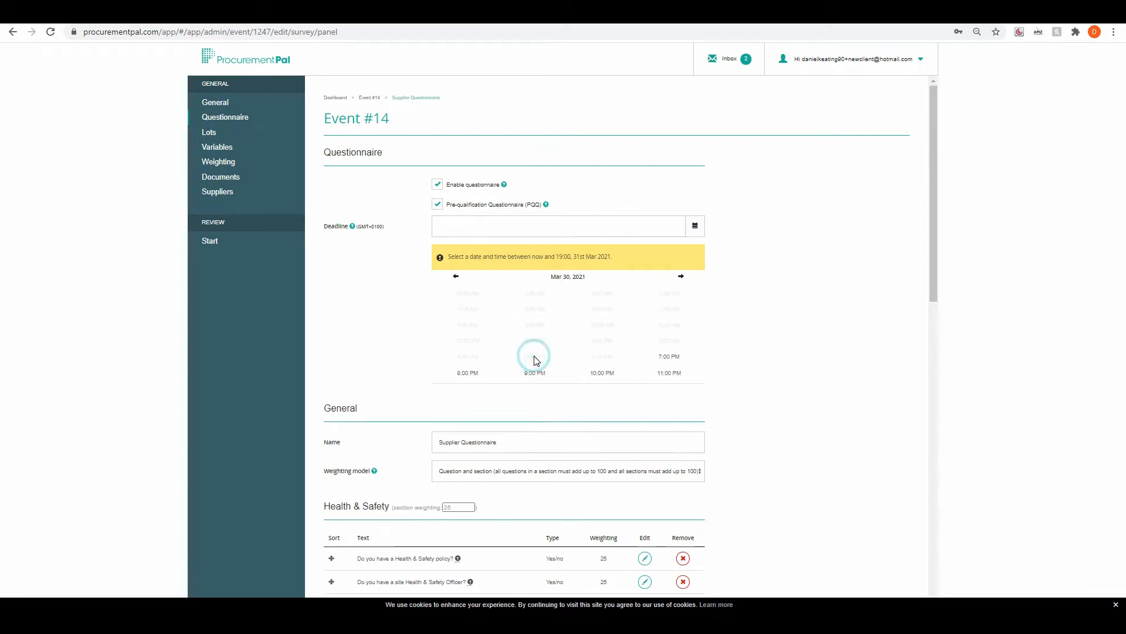
{"action": "left_click", "coordinate": [659, 358]}
{"action": "left_click", "coordinate": [475, 326]}
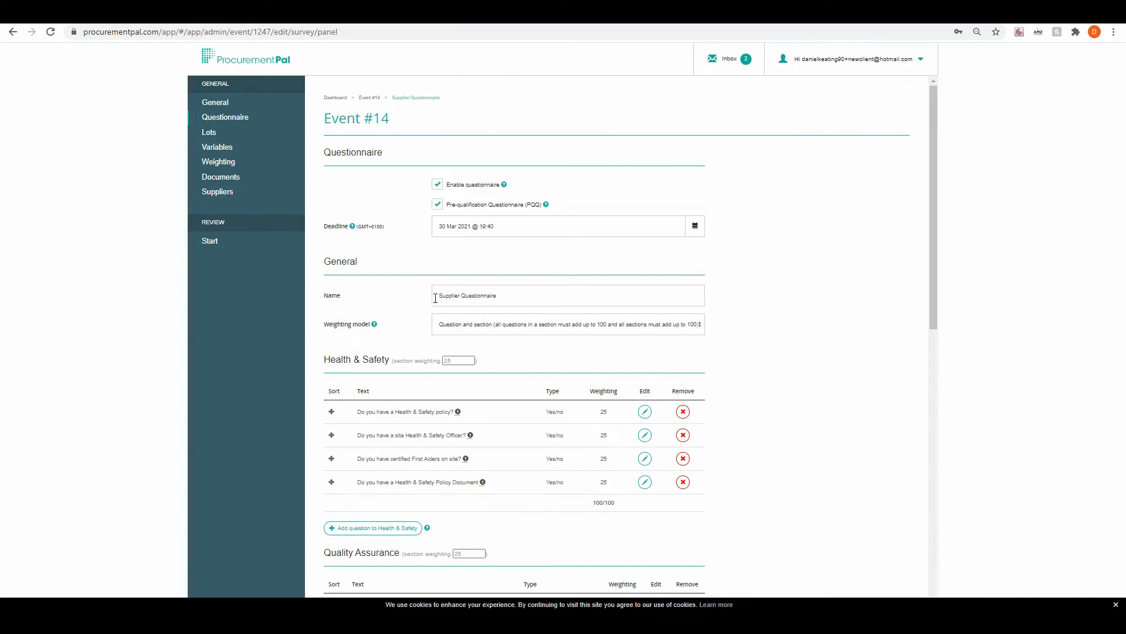
Review the questions and weightings in each section of the supplier questionnaire, and save the questionnaire
{"action": "scroll", "coordinate": [526, 352], "scroll_direction": "down", "scroll_amount": 3}
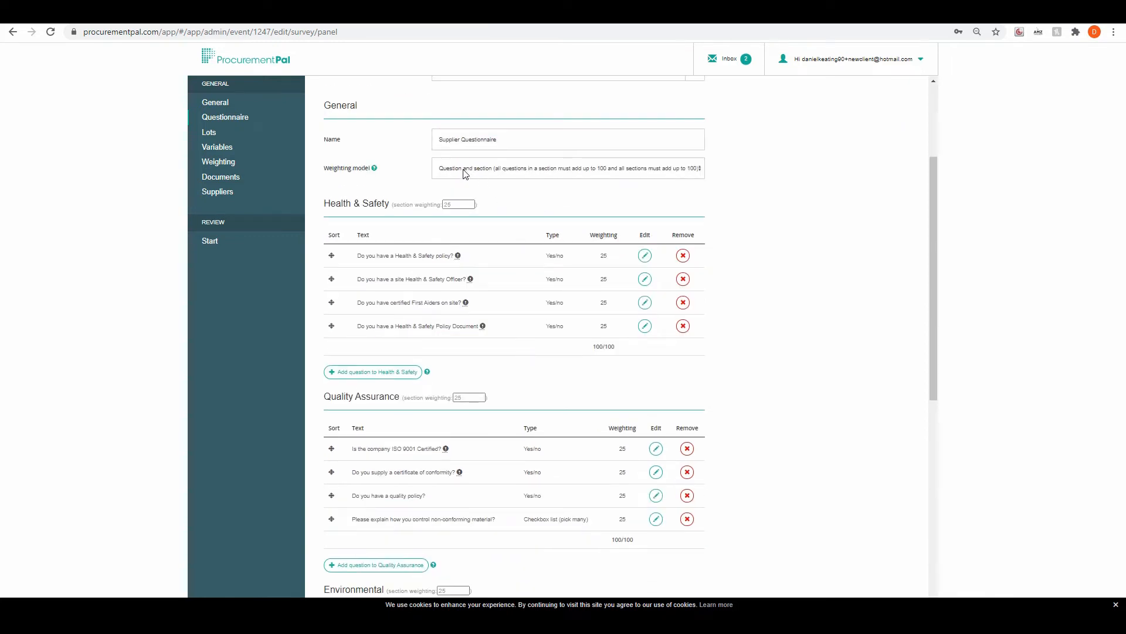
{"action": "scroll", "coordinate": [487, 434], "scroll_direction": "down", "scroll_amount": 3}
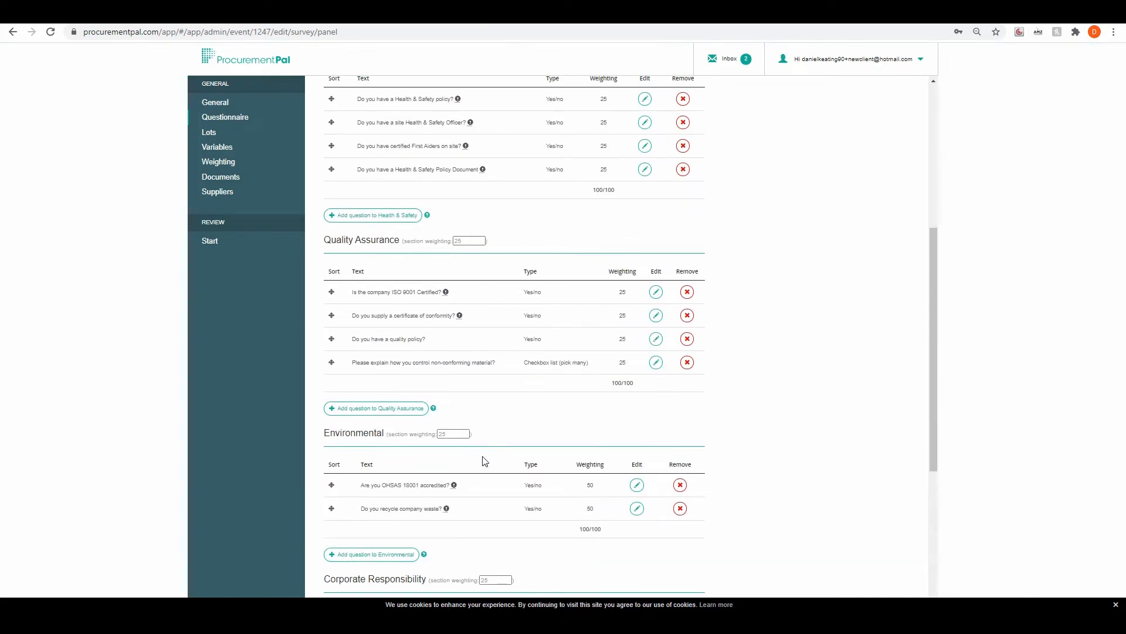
{"action": "scroll", "coordinate": [608, 240], "scroll_direction": "up", "scroll_amount": 3}
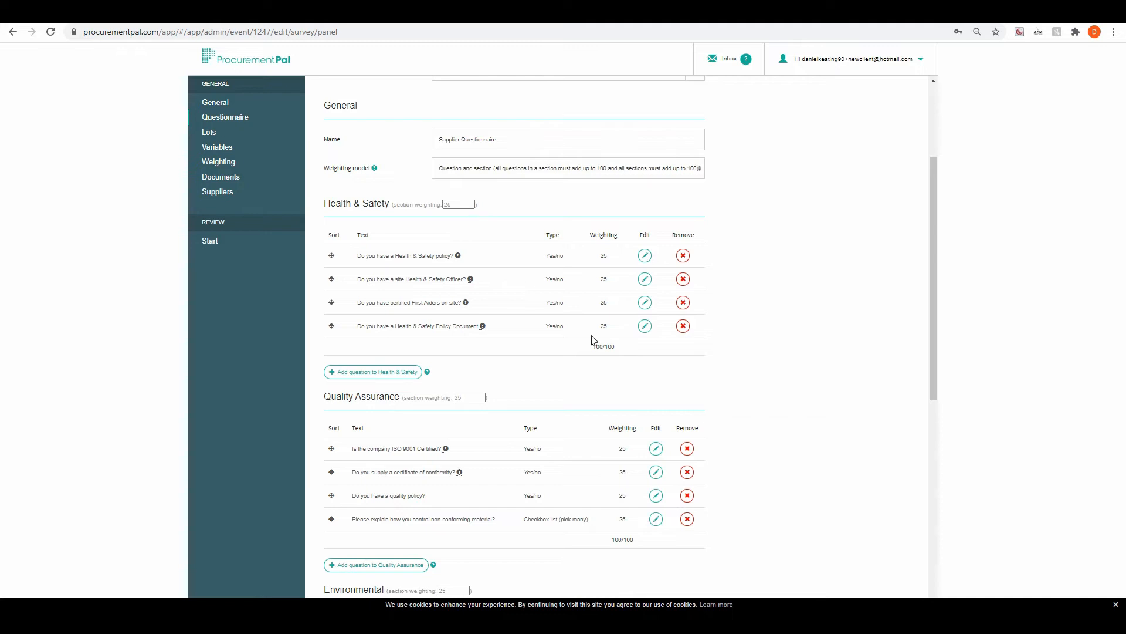
{"action": "scroll", "coordinate": [682, 491], "scroll_direction": "down", "scroll_amount": 5}
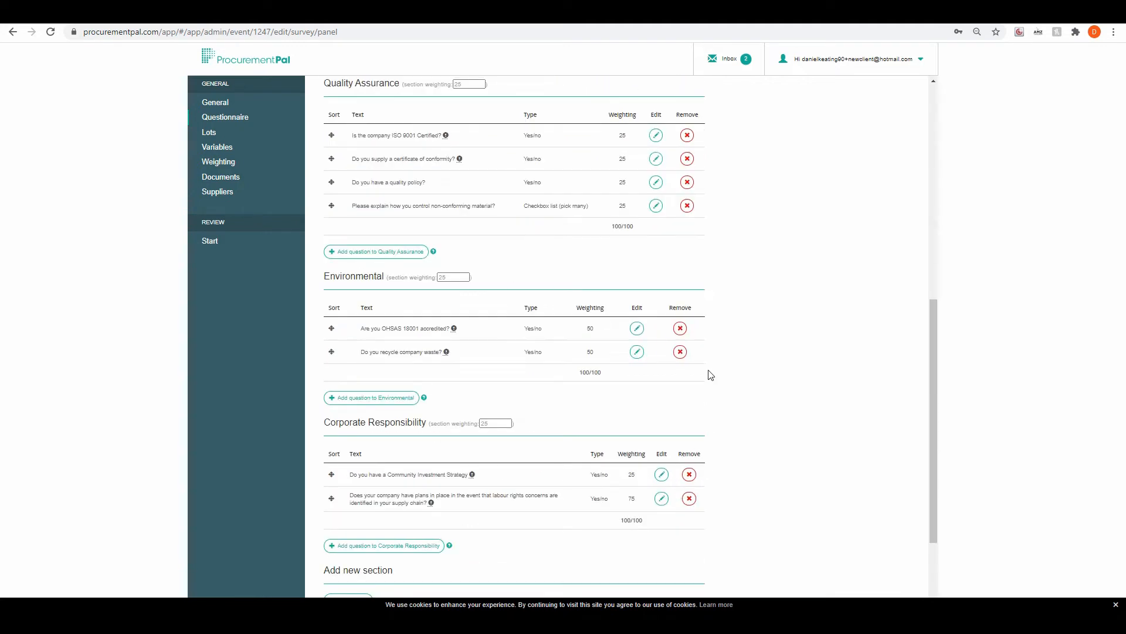
{"action": "scroll", "coordinate": [733, 379], "scroll_direction": "up", "scroll_amount": 3}
{"action": "scroll", "coordinate": [751, 375], "scroll_direction": "up", "scroll_amount": 2}
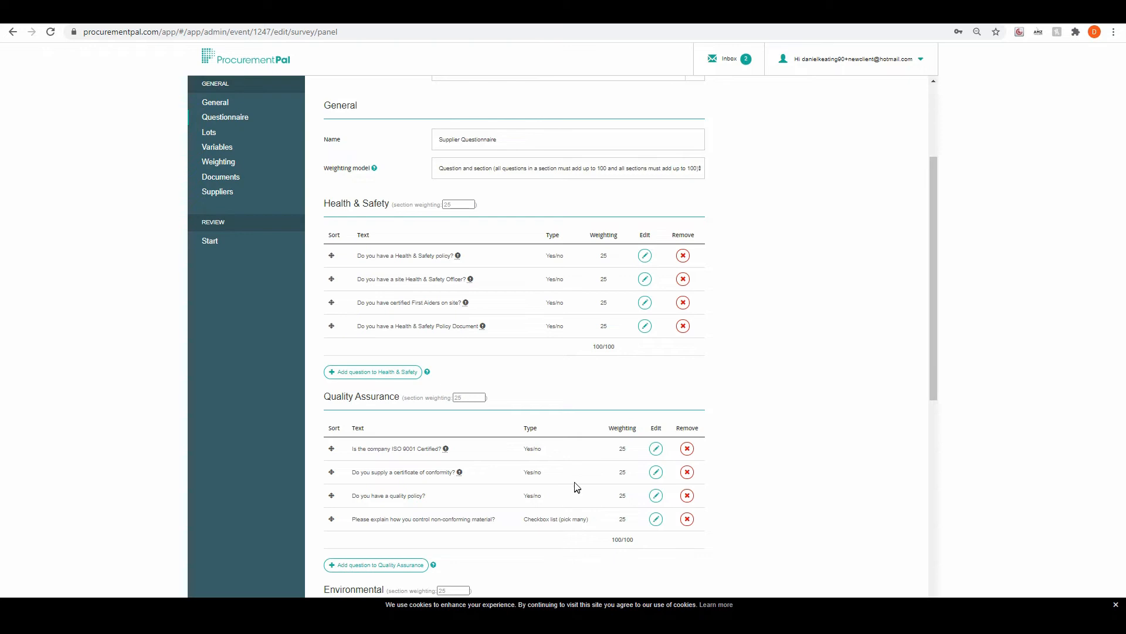
{"action": "scroll", "coordinate": [578, 487], "scroll_direction": "down", "scroll_amount": 3}
{"action": "scroll", "coordinate": [604, 405], "scroll_direction": "down", "scroll_amount": 3}
{"action": "scroll", "coordinate": [677, 473], "scroll_direction": "down", "scroll_amount": 3}
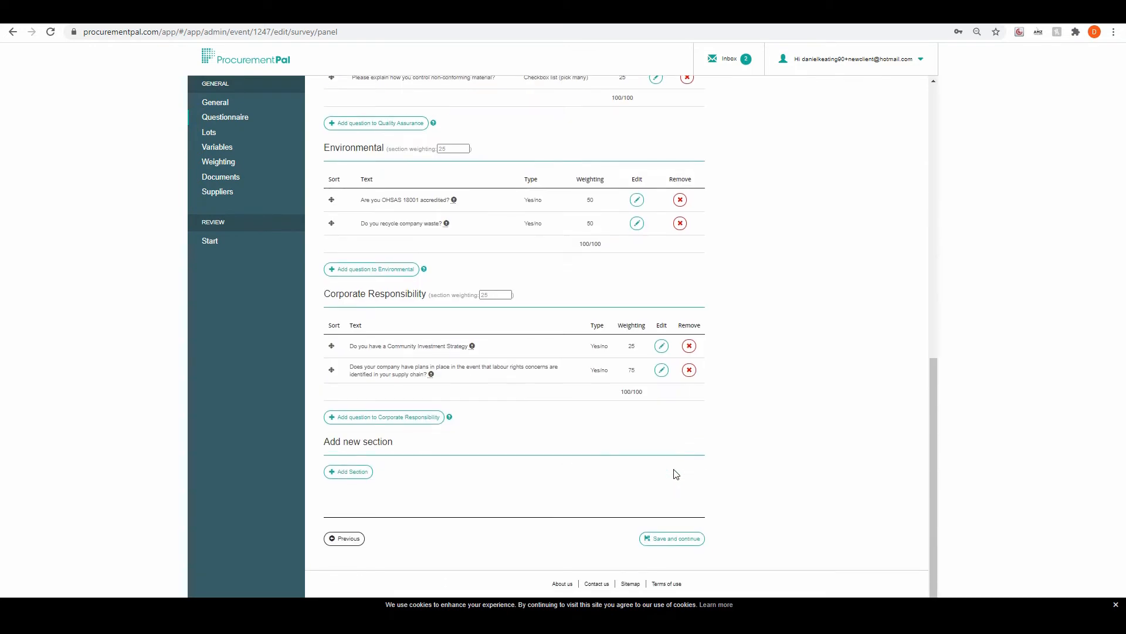
{"action": "scroll", "coordinate": [687, 445], "scroll_direction": "up", "scroll_amount": 9}
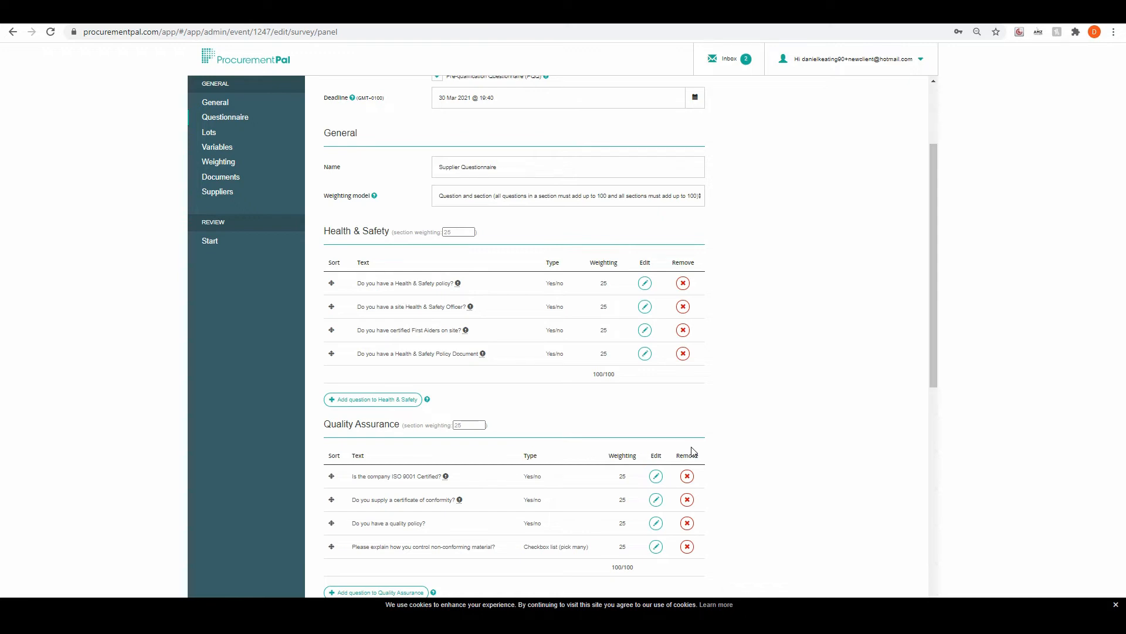
{"action": "scroll", "coordinate": [642, 466], "scroll_direction": "down", "scroll_amount": 8}
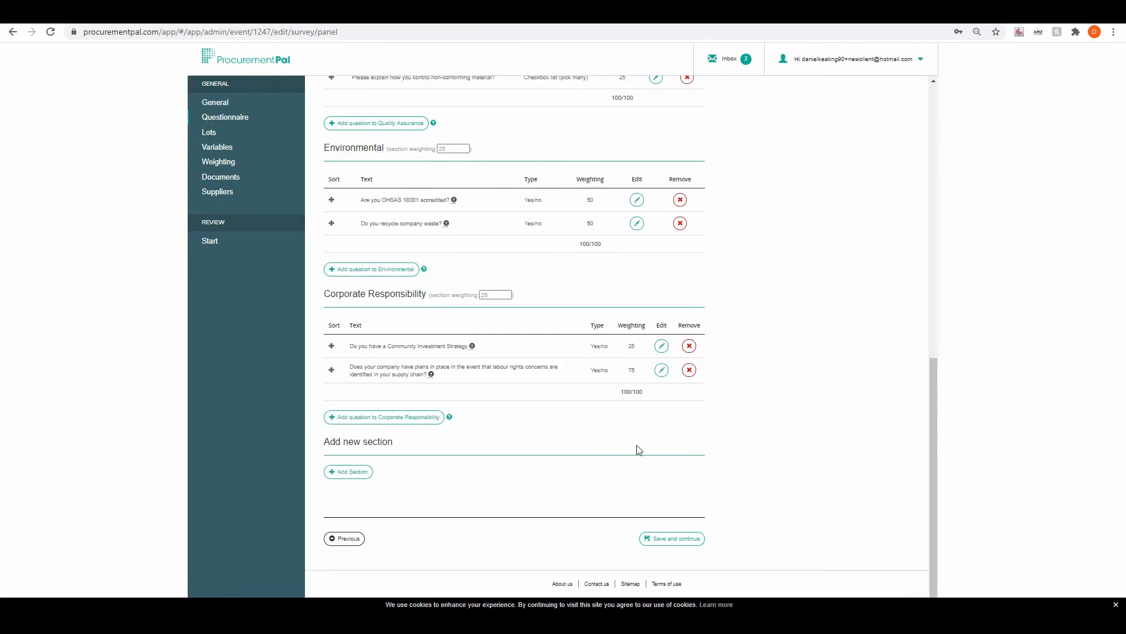
{"action": "left_click", "coordinate": [692, 541]}
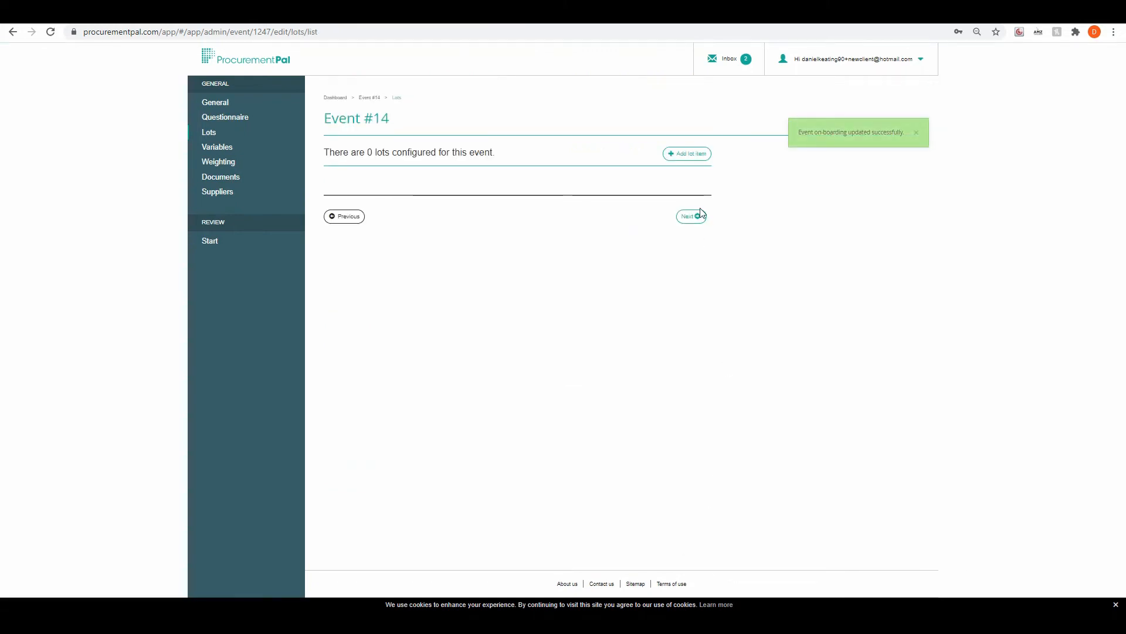
Start a new lot item named Lot 1 with a quantity of 100
{"action": "left_click", "coordinate": [696, 155]}
{"action": "left_click", "coordinate": [486, 154]}
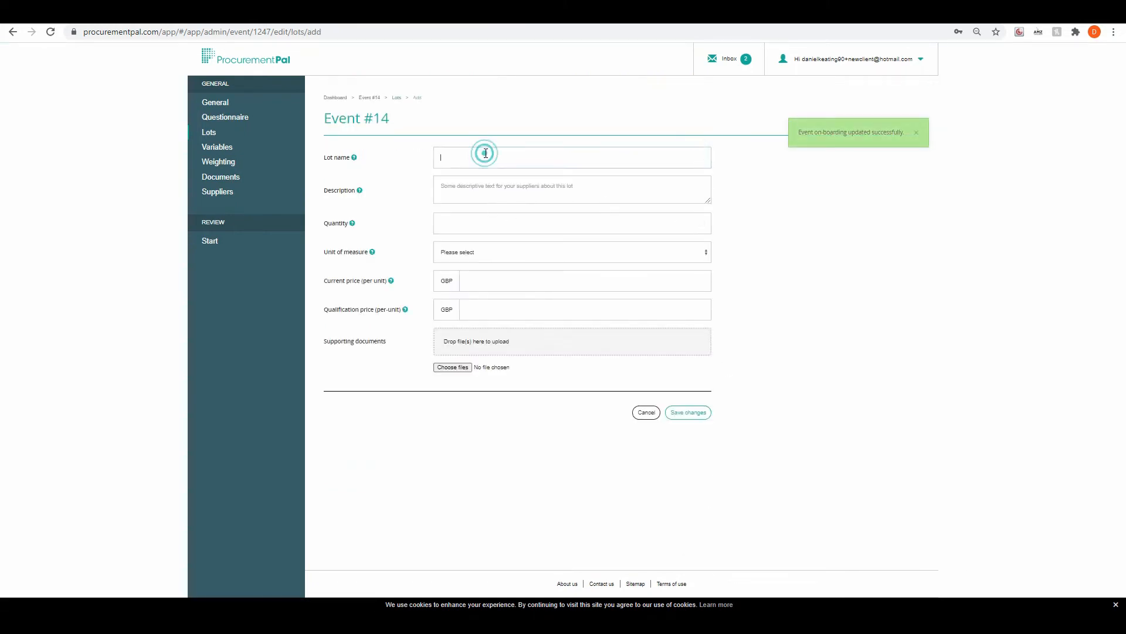
{"action": "type", "text": "Lot 2"}
{"action": "key", "text": "Tab"}
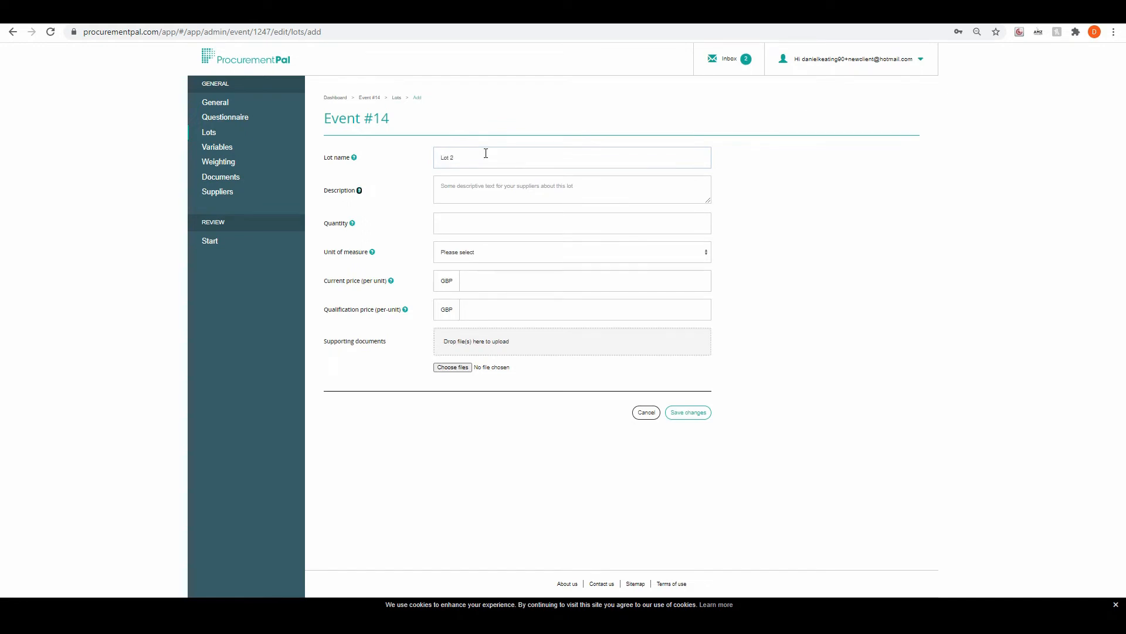
{"action": "left_click", "coordinate": [486, 149]}
{"action": "type", "text": "1"}
{"action": "key", "text": "Tab"}
{"action": "key", "text": "Tab"}
{"action": "key", "text": "Tab"}
{"action": "key", "text": "Tab"}
{"action": "type", "text": "100"}
Set Lot 1's unit of measure to per square metre and its current price to 22 GBP, and save the lot
{"action": "left_click", "coordinate": [498, 255]}
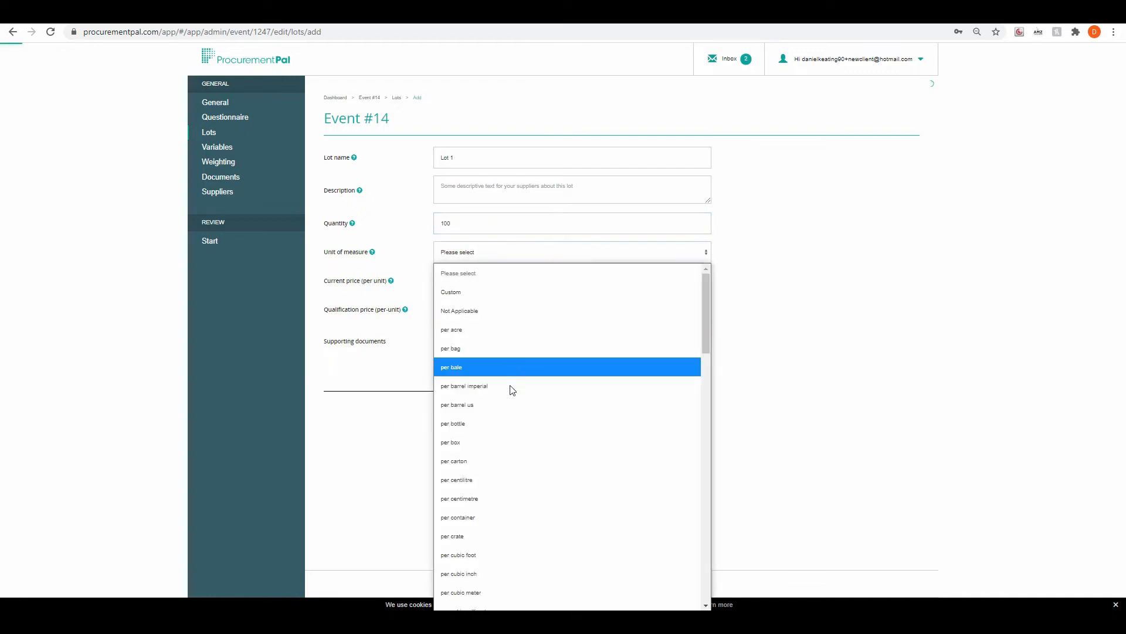
{"action": "scroll", "coordinate": [508, 419], "scroll_direction": "down", "scroll_amount": 10}
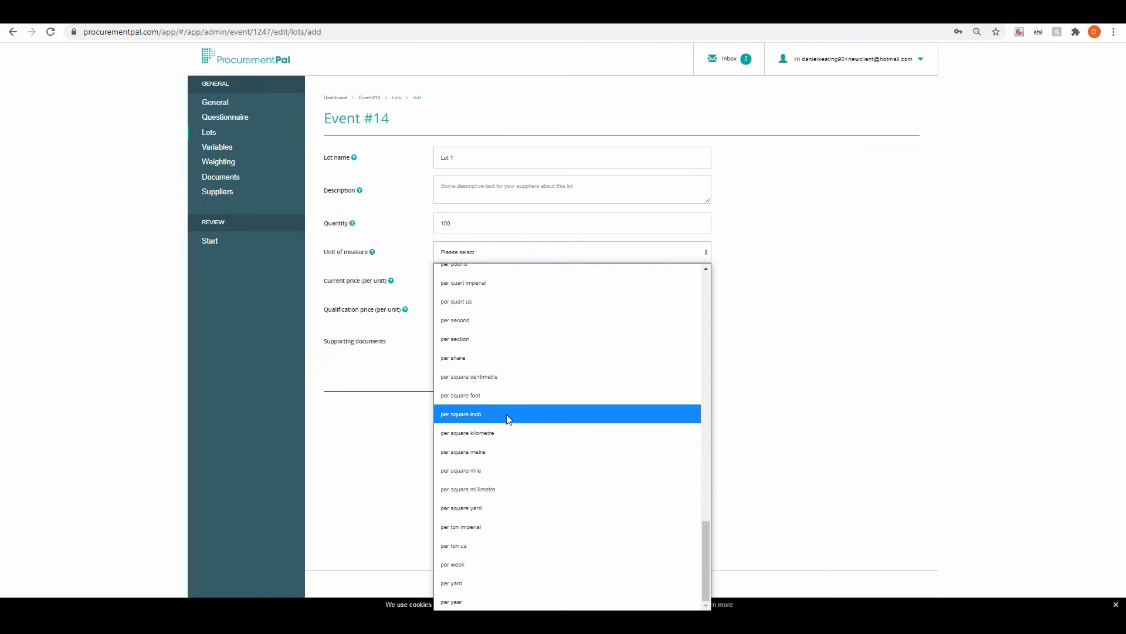
{"action": "left_click", "coordinate": [484, 450]}
{"action": "left_click", "coordinate": [484, 284]}
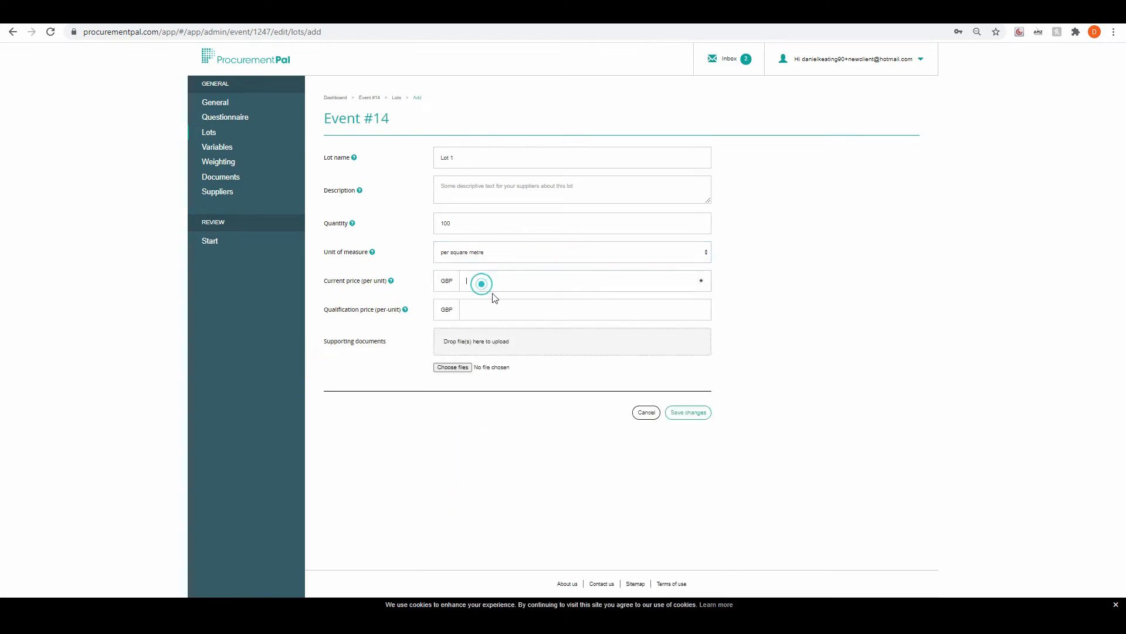
{"action": "type", "text": "22"}
{"action": "left_click", "coordinate": [532, 315]}
{"action": "left_click", "coordinate": [679, 414]}
Start another lot item named Lot 2 with a quantity of 200
{"action": "left_click", "coordinate": [686, 154]}
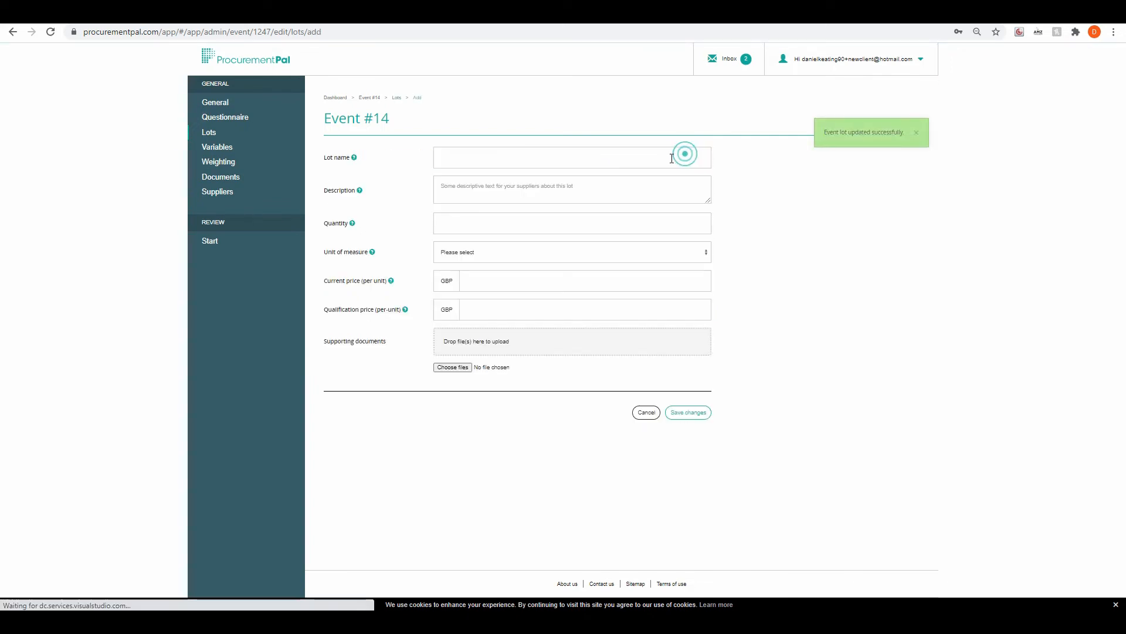
{"action": "left_click", "coordinate": [489, 162]}
{"action": "type", "text": "Lot 2"}
{"action": "left_click", "coordinate": [518, 230]}
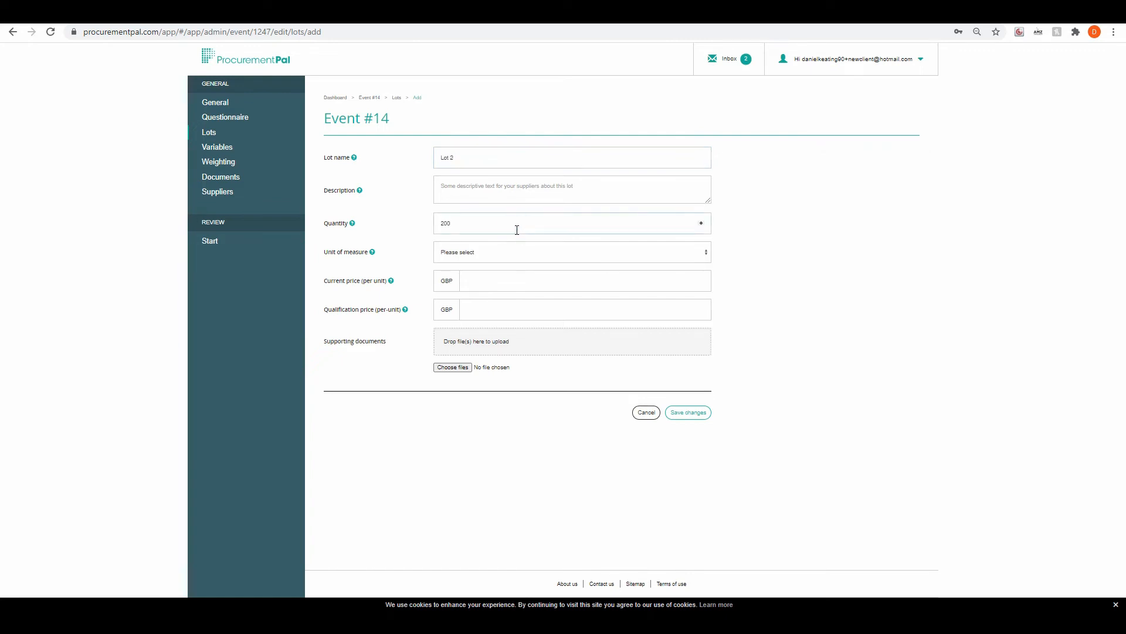
Give Lot 2 the unit per square metre, a current price of 24 GBP and a qualification price, and save it
{"action": "left_click", "coordinate": [483, 258]}
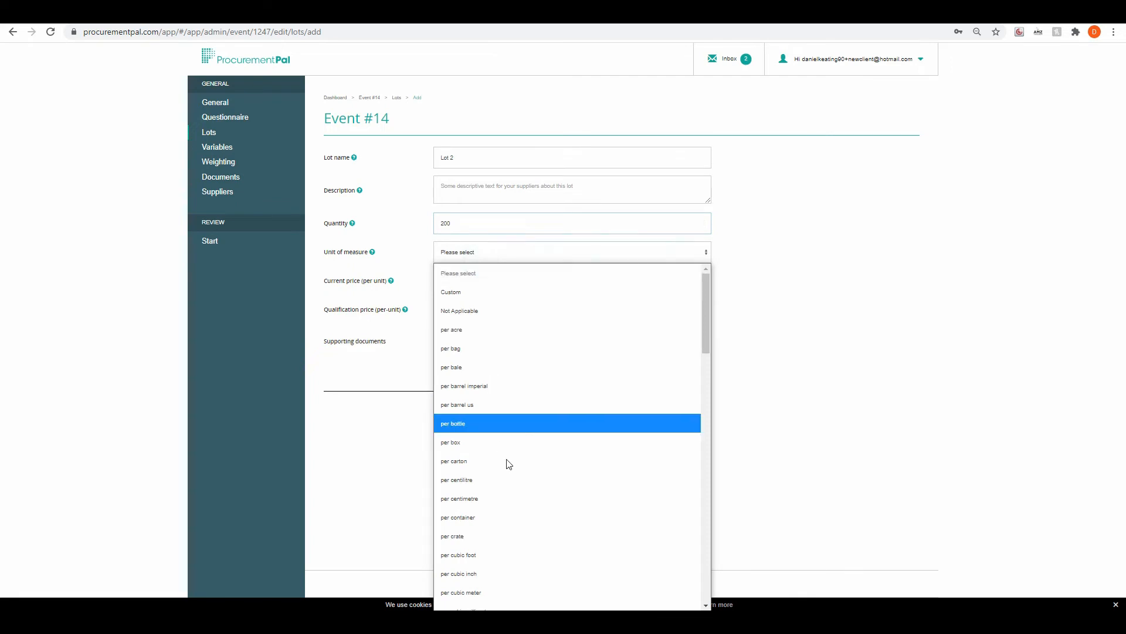
{"action": "scroll", "coordinate": [661, 464], "scroll_direction": "down", "scroll_amount": 10}
{"action": "scroll", "coordinate": [527, 484], "scroll_direction": "down", "scroll_amount": 3}
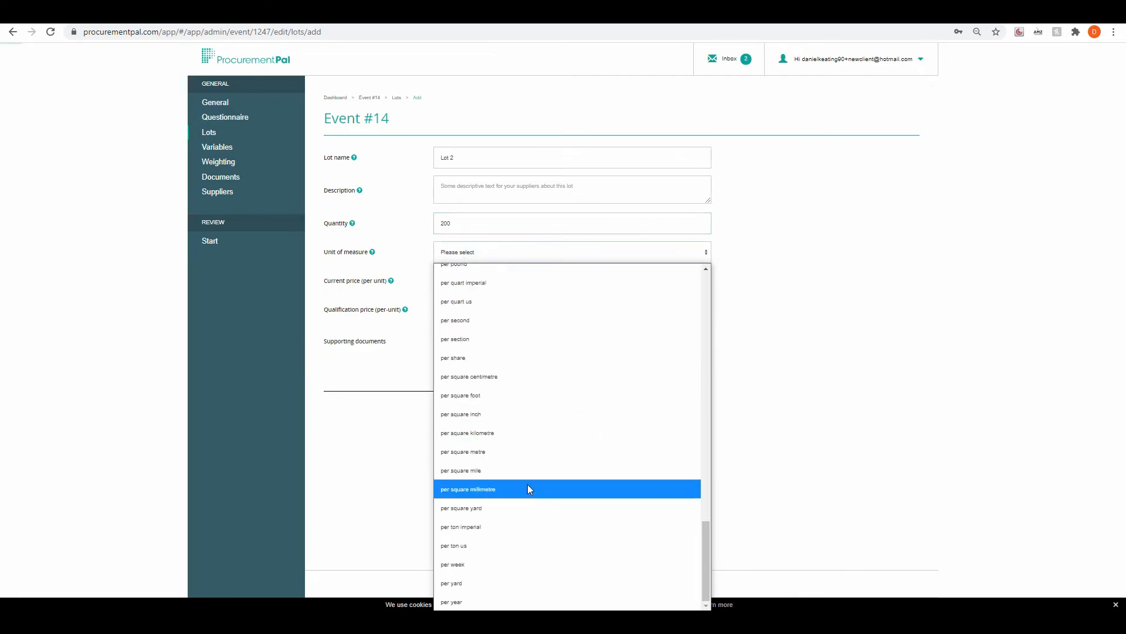
{"action": "left_click", "coordinate": [498, 465]}
{"action": "left_click", "coordinate": [468, 276]}
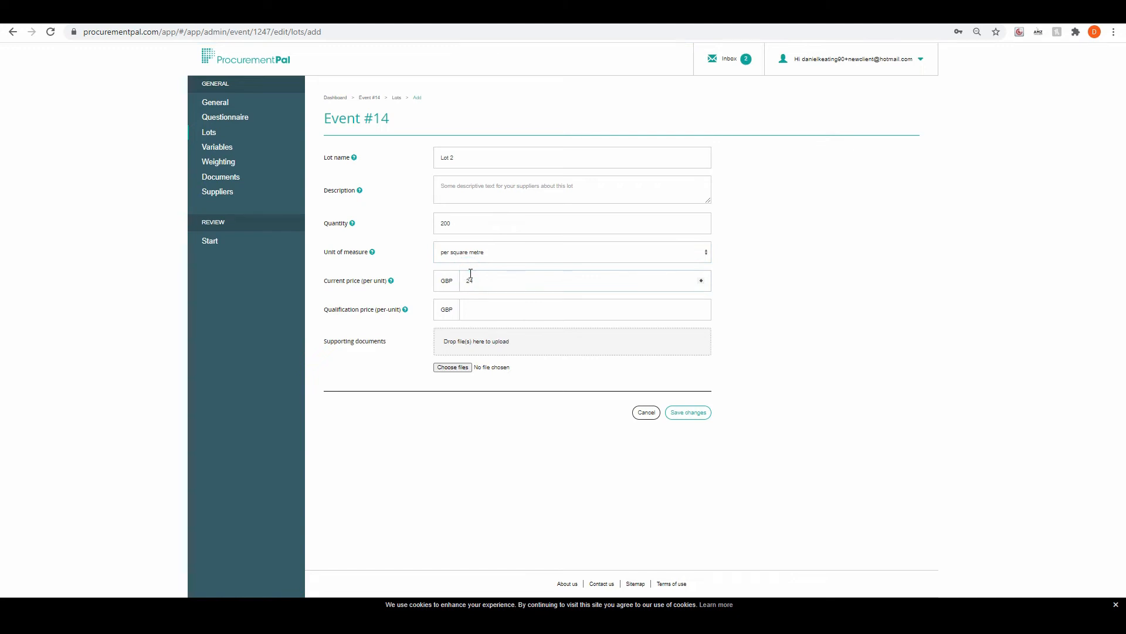
{"action": "left_click", "coordinate": [486, 304]}
{"action": "type", "text": "2"}
{"action": "left_click", "coordinate": [689, 412]}
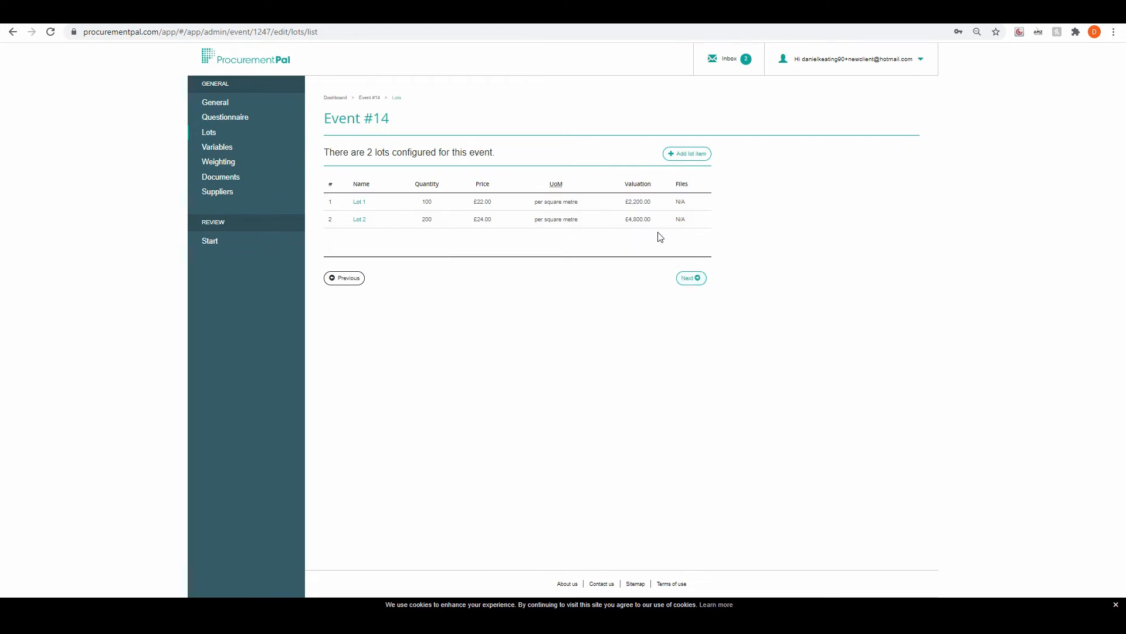
Leave the event without variables and save a weighting of 90 for price and 10 for the questionnaire
{"action": "left_click", "coordinate": [694, 285]}
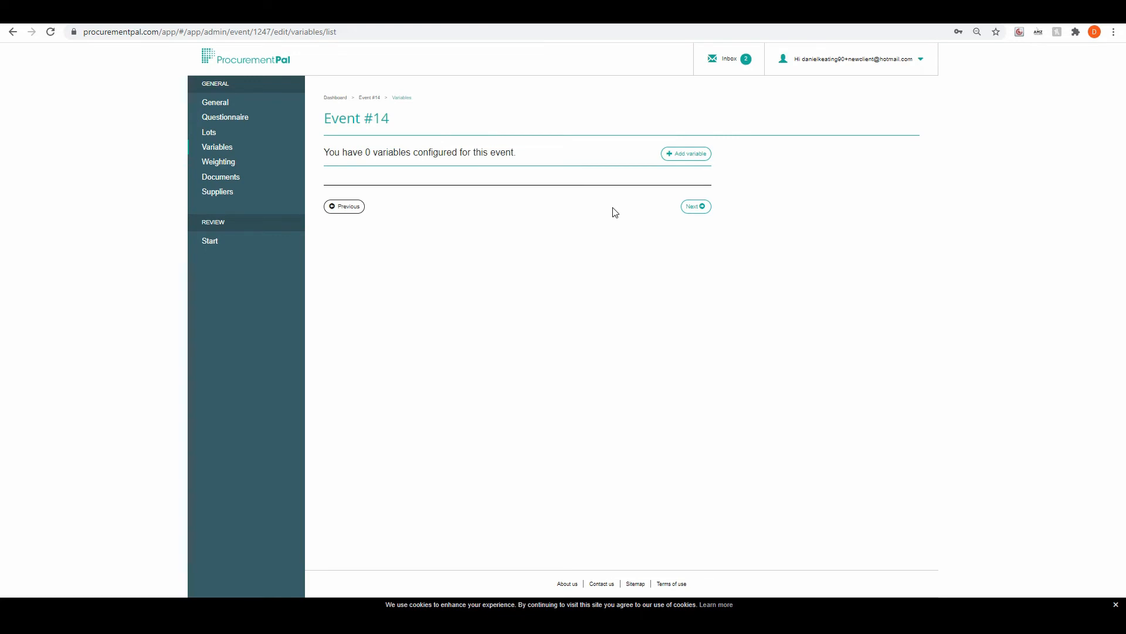
{"action": "left_click", "coordinate": [696, 206]}
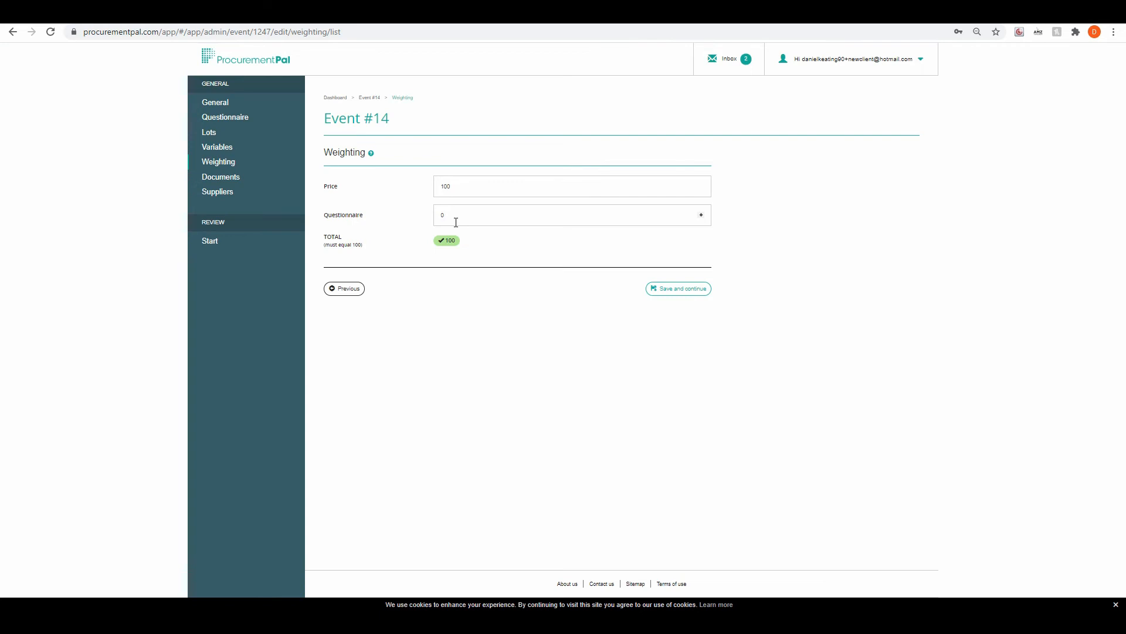
{"action": "double_click", "coordinate": [463, 186]}
{"action": "type", "text": "90"}
{"action": "double_click", "coordinate": [436, 224]}
{"action": "type", "text": "10"}
{"action": "left_click", "coordinate": [663, 296]}
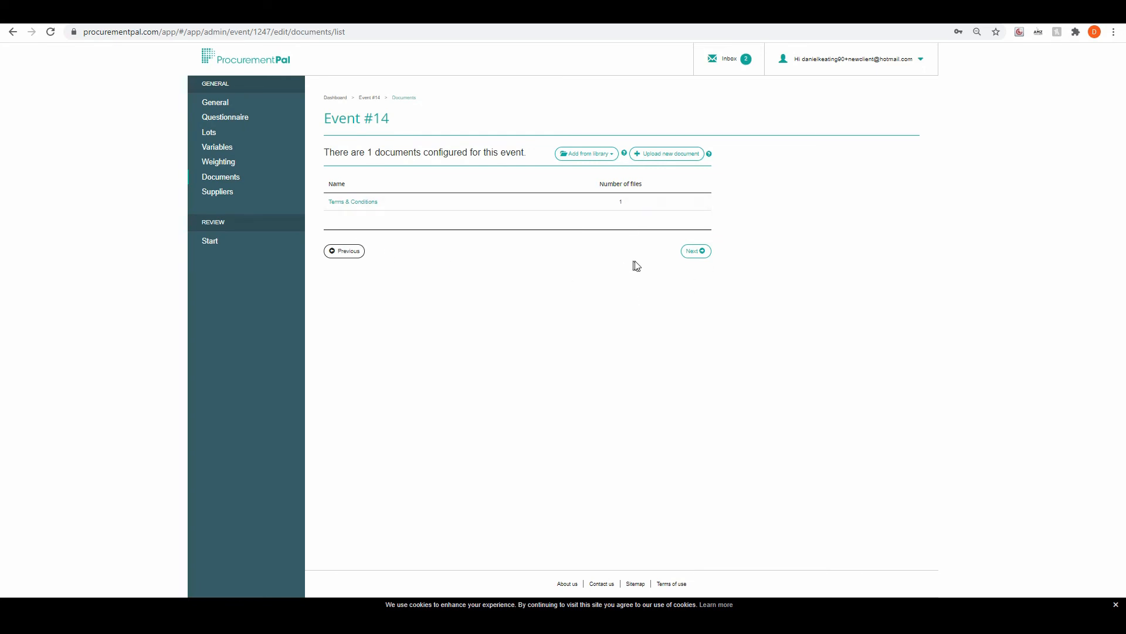
Keep the event documents as they are and add a supplier group to the event
{"action": "left_click", "coordinate": [695, 252]}
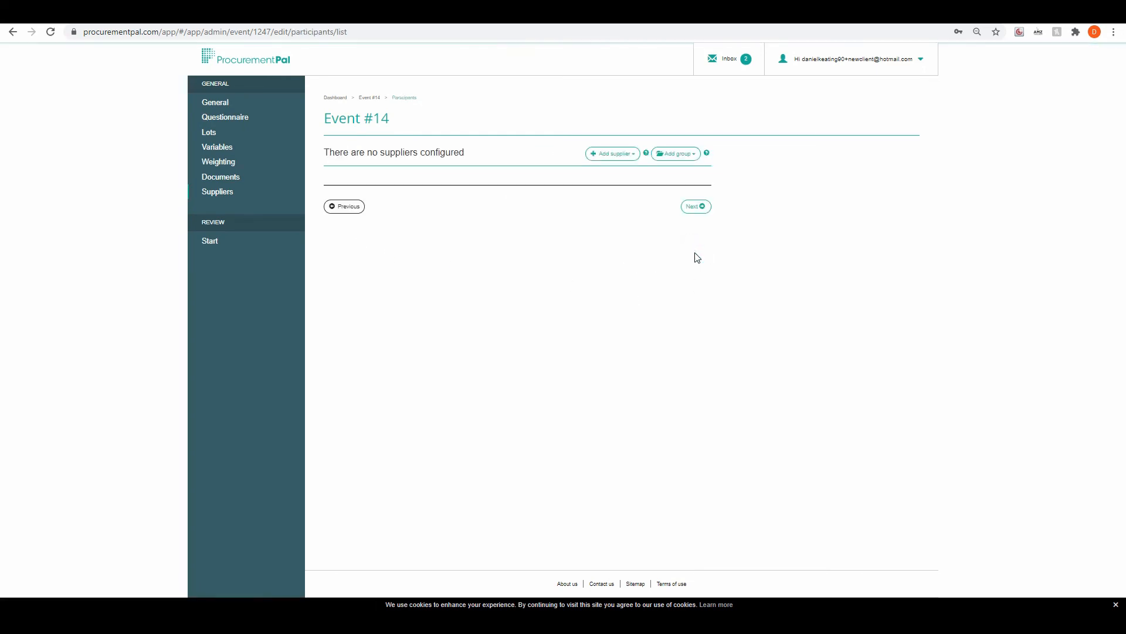
{"action": "left_click", "coordinate": [672, 156]}
{"action": "left_click", "coordinate": [659, 208]}
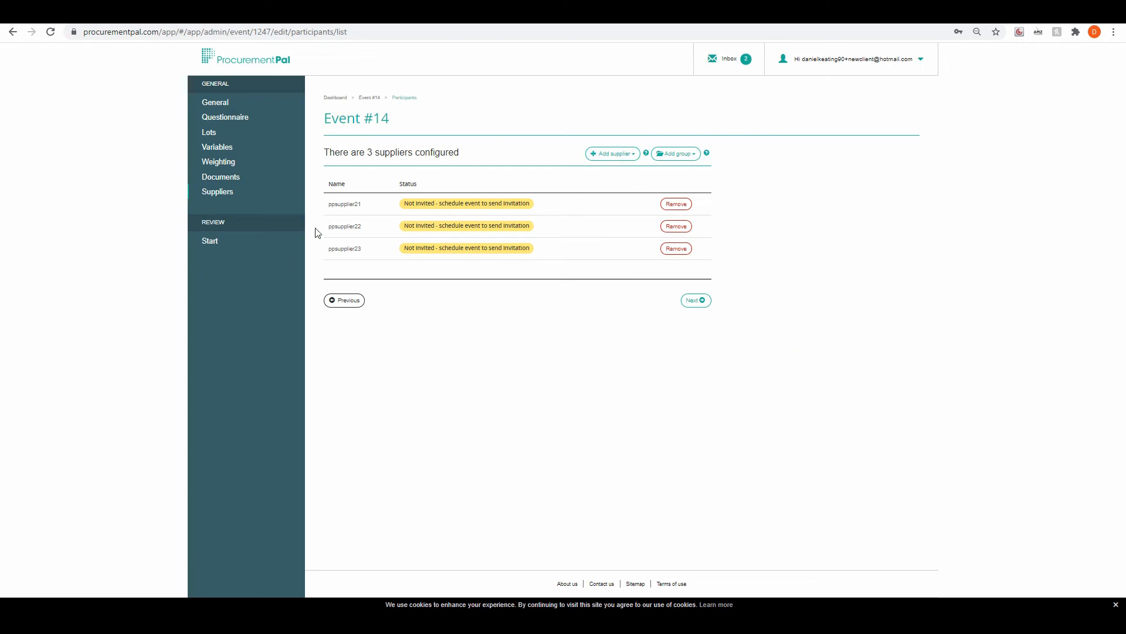
Proceed to the event's start review and exclude contact SP 22a of ppsupplier21 from the invitations
{"action": "left_click", "coordinate": [697, 302]}
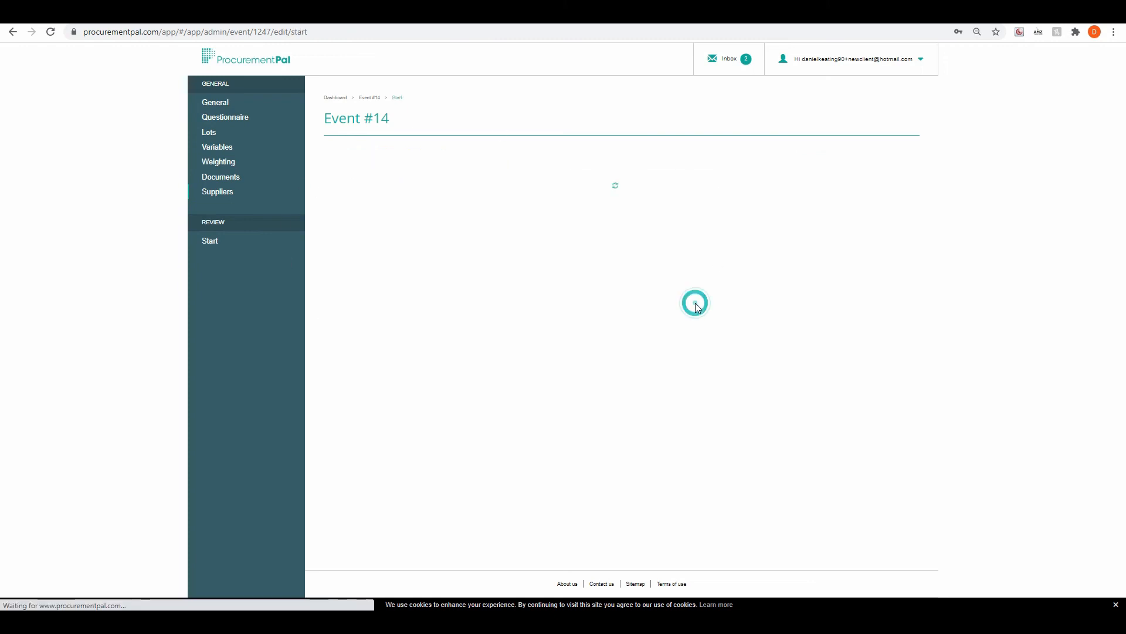
{"action": "left_click", "coordinate": [533, 243]}
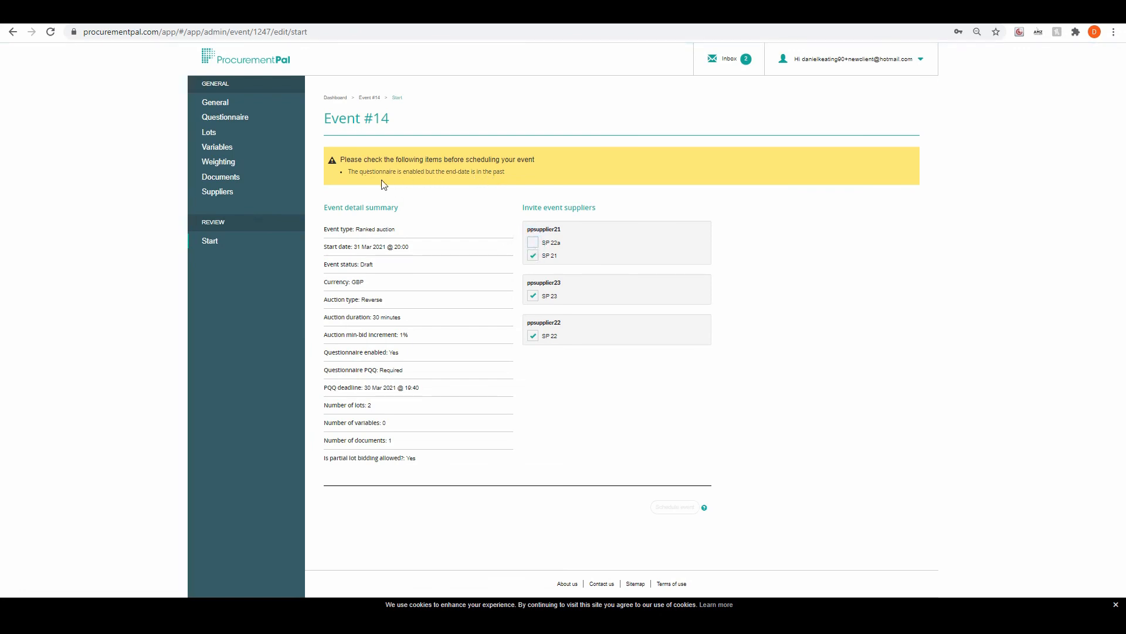
Return to the questionnaire, discarding unsaved review changes, and set its deadline to 31 Mar 2021 at 08:00
{"action": "left_click", "coordinate": [243, 118]}
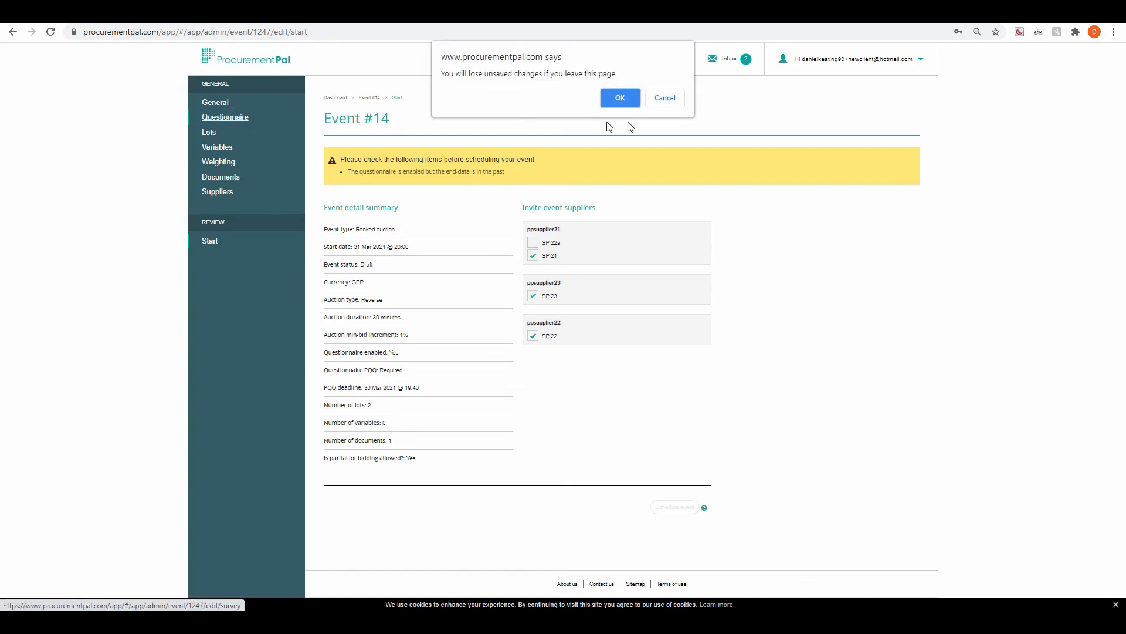
{"action": "left_click", "coordinate": [621, 98]}
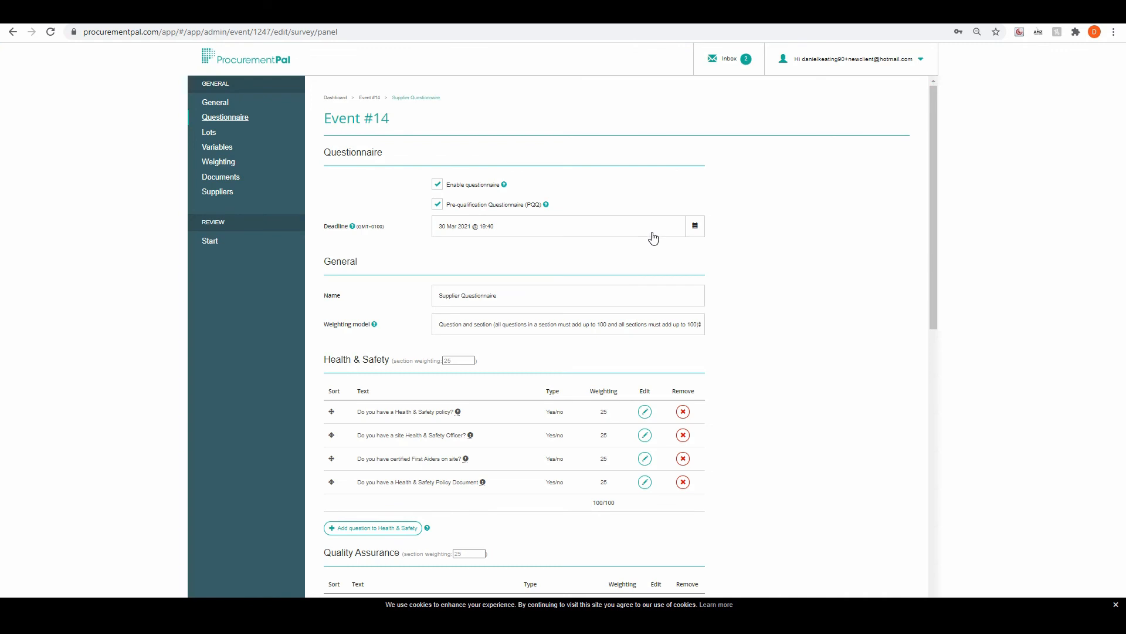
{"action": "left_click", "coordinate": [696, 232]}
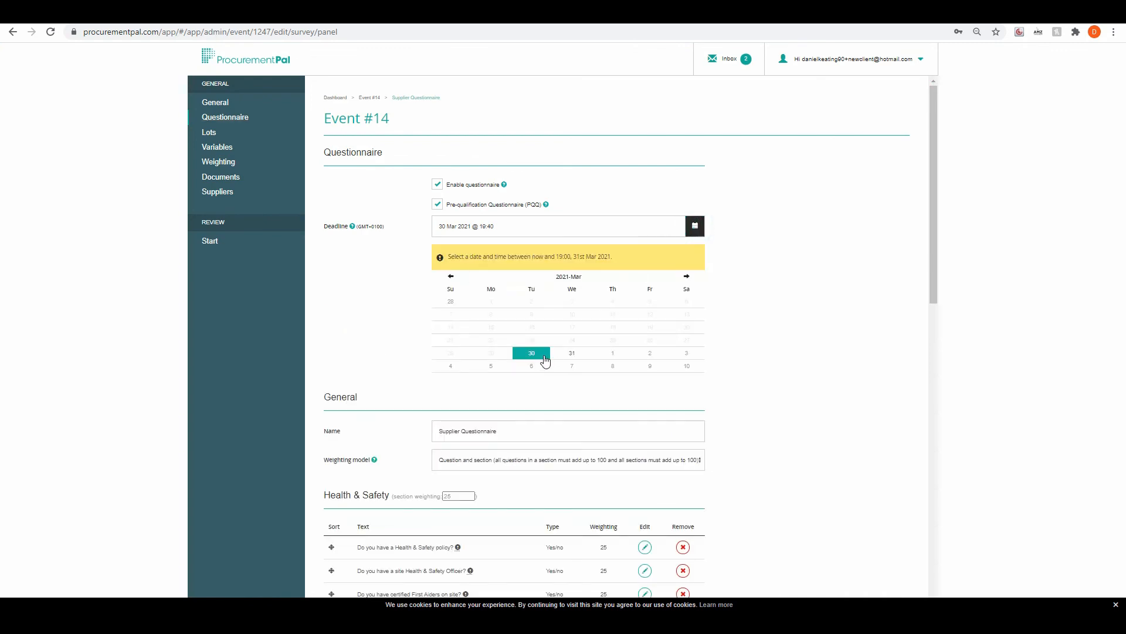
{"action": "left_click", "coordinate": [572, 354]}
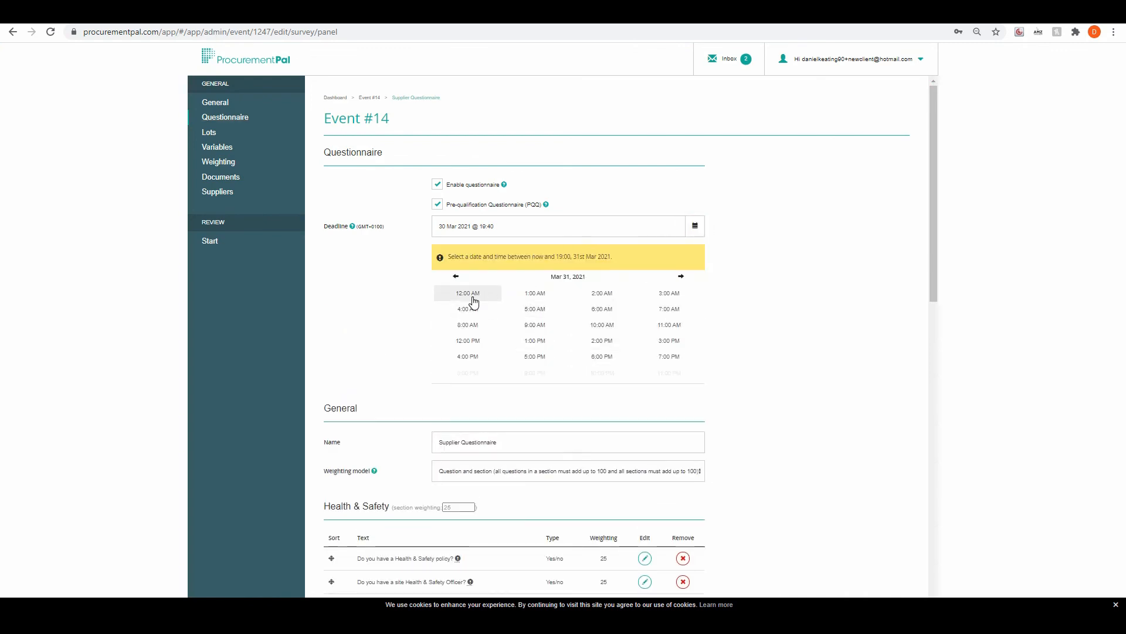
{"action": "left_click", "coordinate": [473, 324]}
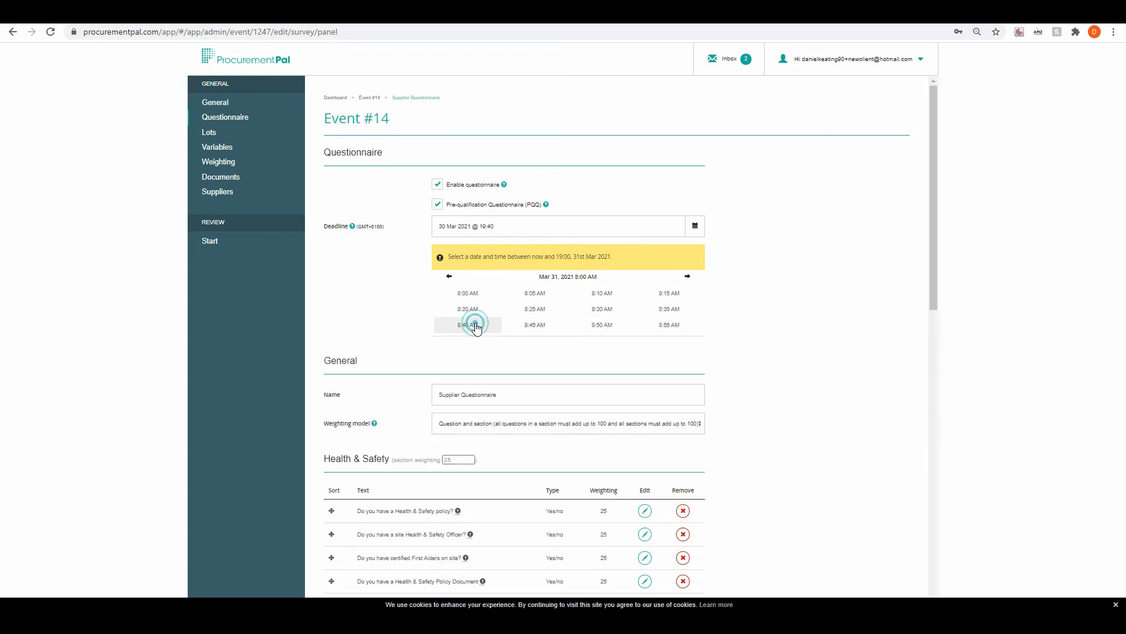
{"action": "left_click", "coordinate": [467, 293]}
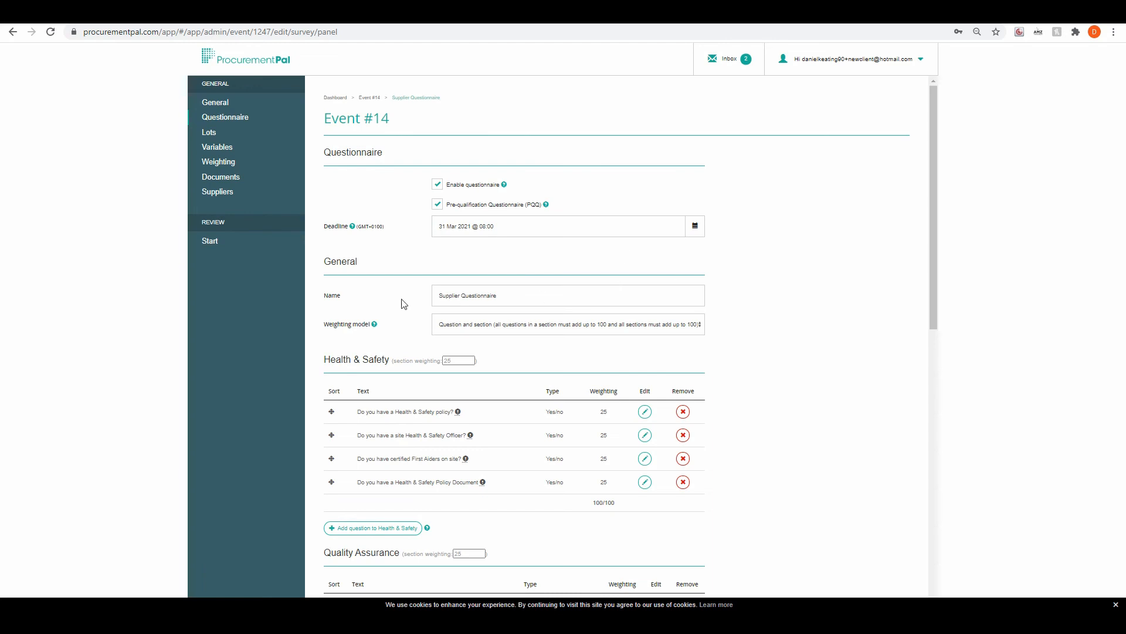
Reopen the event's start review, leave SP 22a of ppsupplier21 uninvited, and schedule the event
{"action": "left_click", "coordinate": [210, 240]}
{"action": "left_click", "coordinate": [533, 214]}
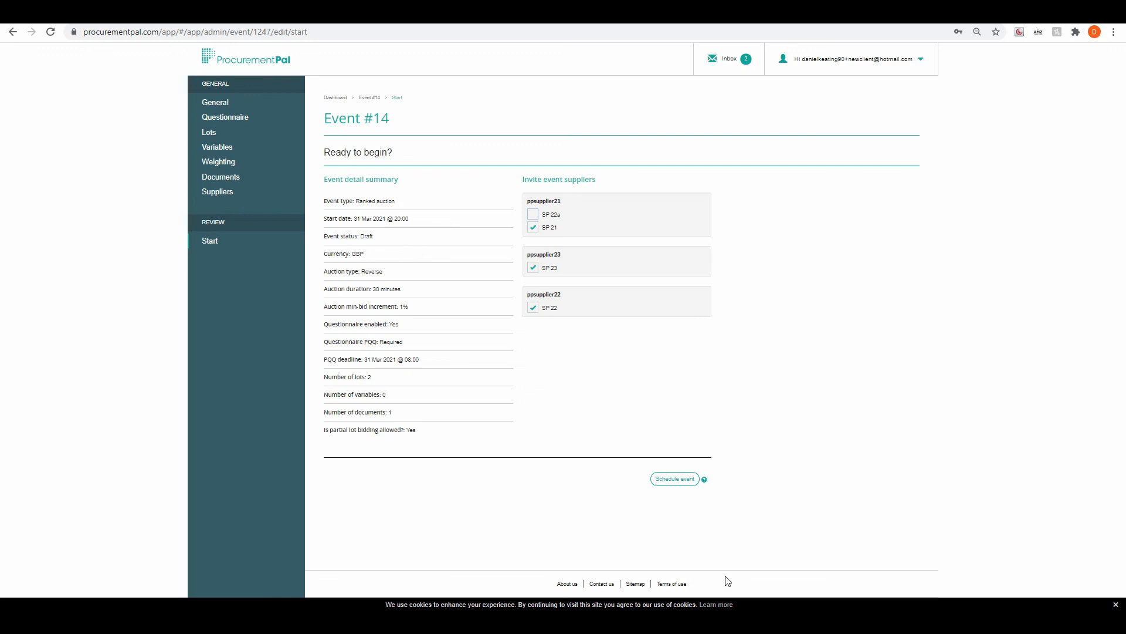
{"action": "left_click", "coordinate": [687, 480]}
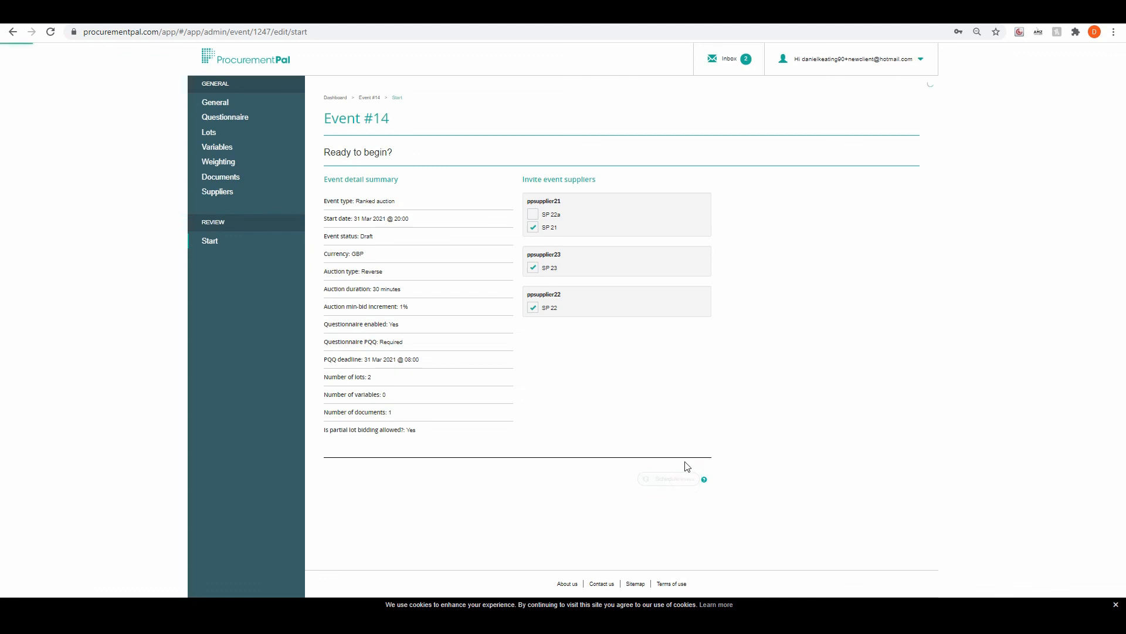